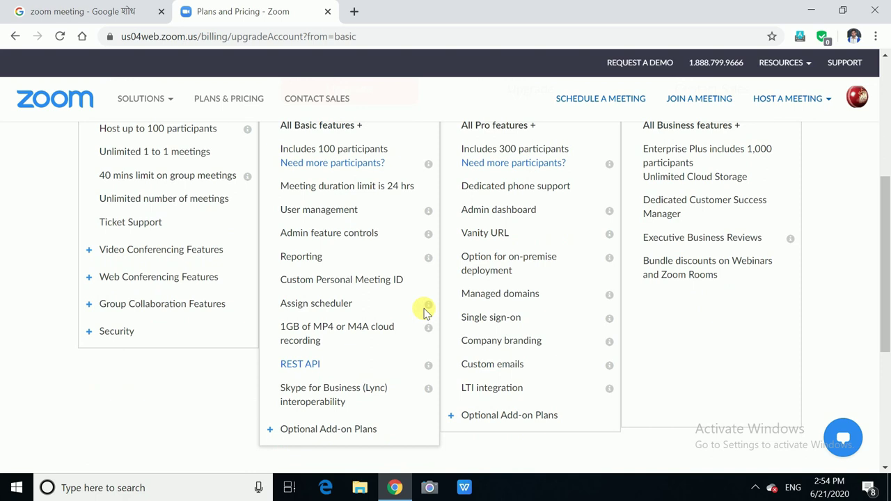
# Step: Open the Business plan upgrade checkout (10 hosts, $1,999.00 billed annually)
pyautogui.scroll(-1, 426, 311)
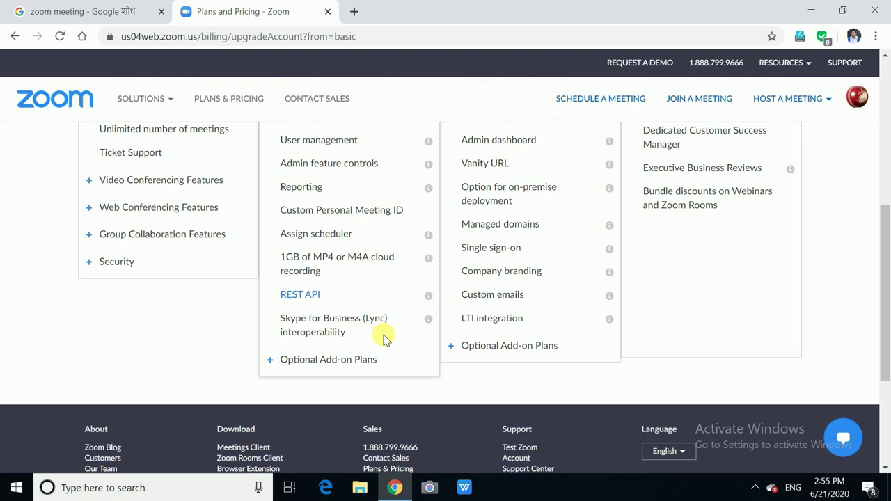
pyautogui.scroll(2, 385, 339)
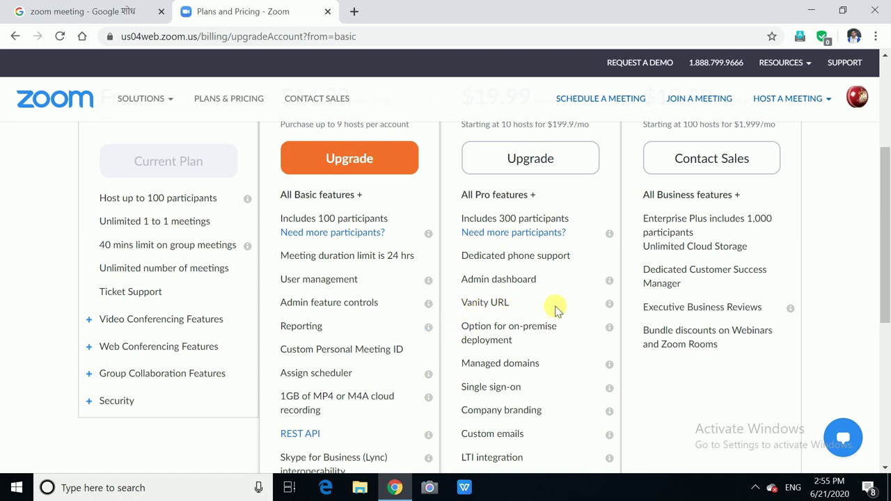
pyautogui.moveTo(609, 304)
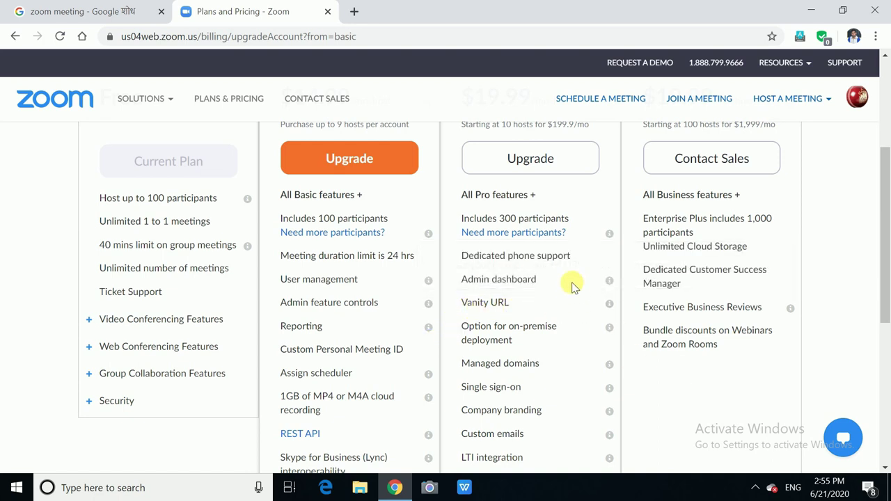
pyautogui.scroll(2, 538, 369)
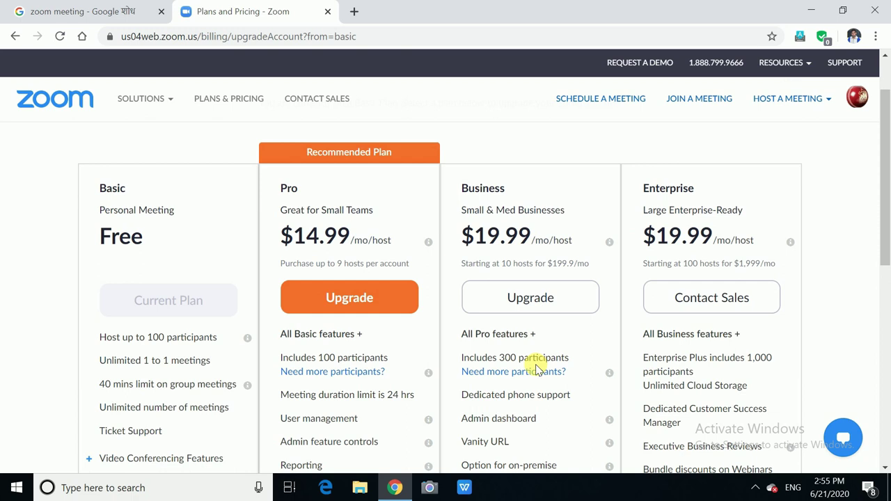
pyautogui.click(537, 298)
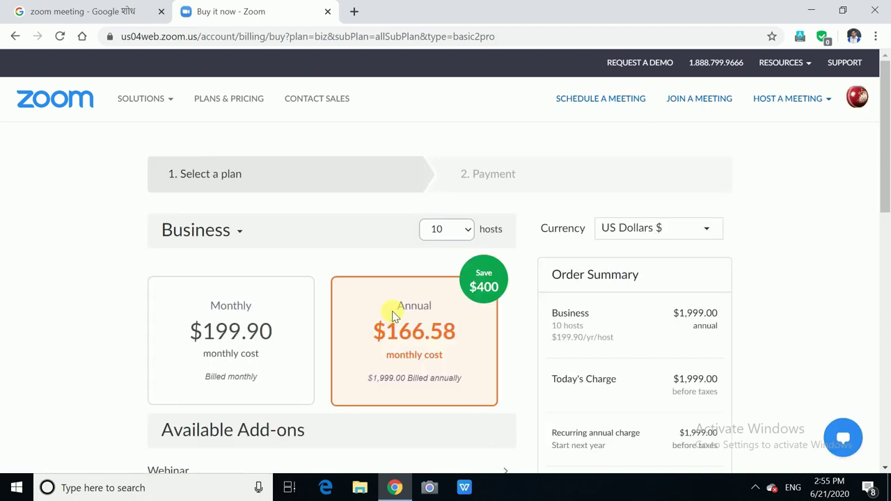
# Step: Switch the checkout to the Education plan ($1,800.00 annual, 20 hosts)
pyautogui.scroll(-1, 390, 315)
pyautogui.scroll(-1, 700, 344)
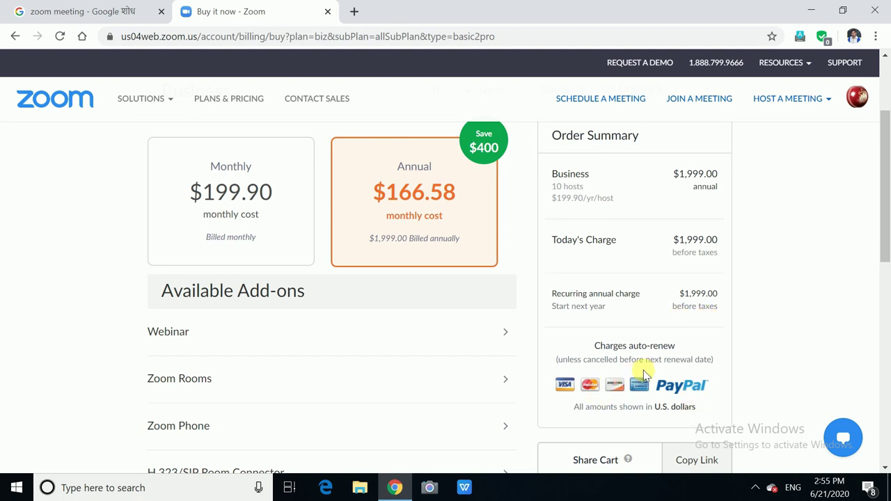
pyautogui.scroll(-2, 640, 378)
pyautogui.scroll(-1, 645, 376)
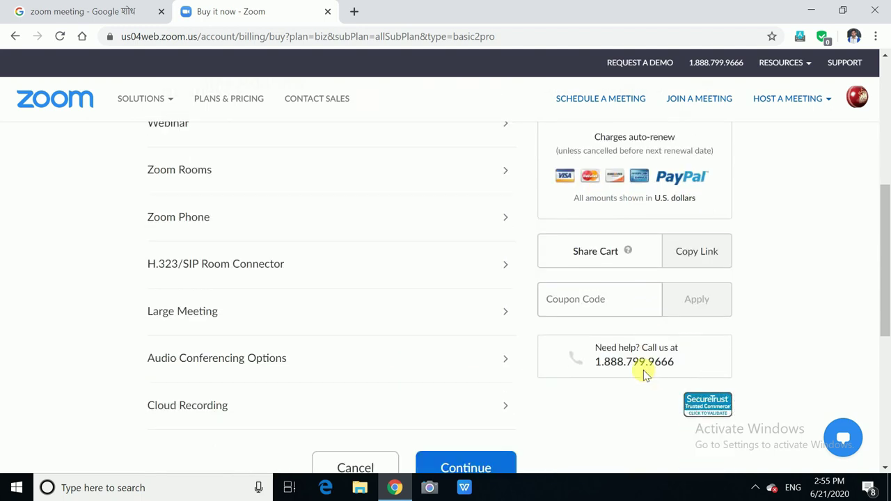
pyautogui.scroll(-1, 645, 375)
pyautogui.scroll(6, 252, 238)
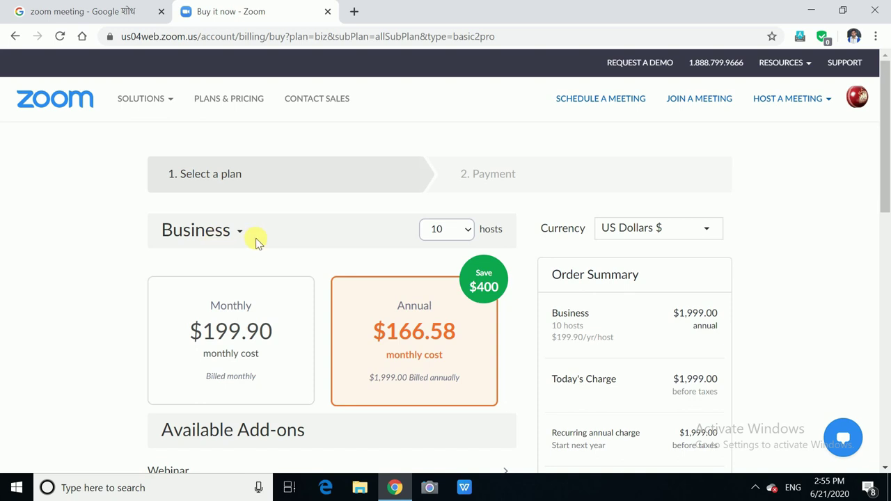
pyautogui.click(241, 235)
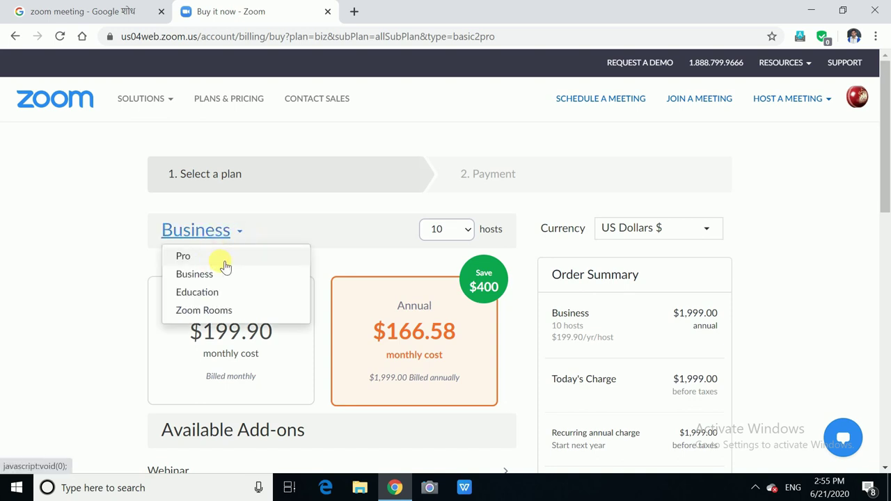
pyautogui.click(252, 294)
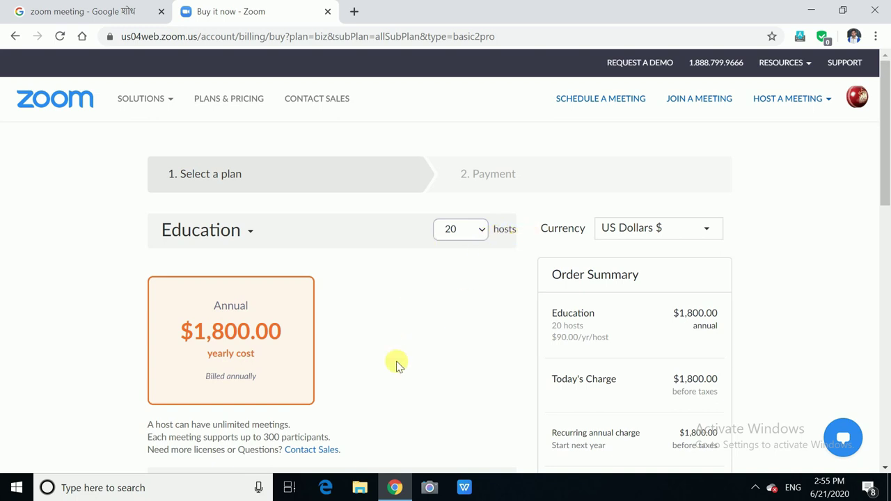
# Step: Review the Zoom Rooms and Cloud Recording storage add-on prices
pyautogui.scroll(-1, 387, 346)
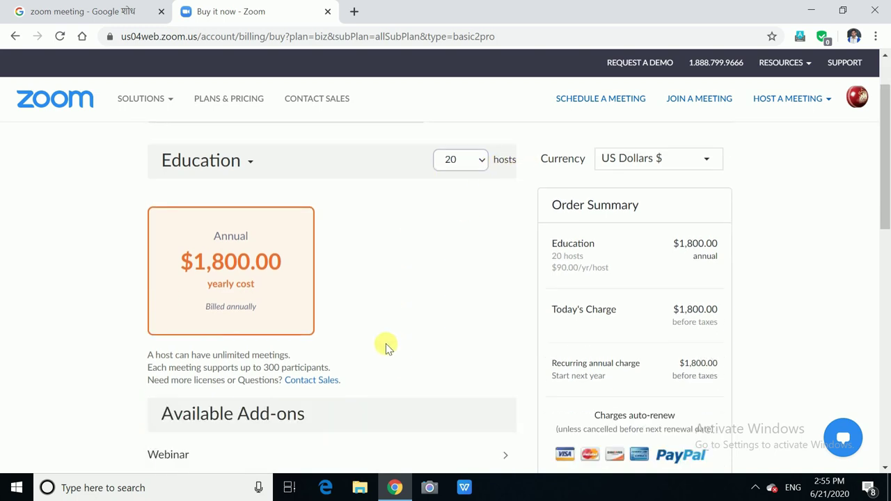
pyautogui.scroll(-4, 387, 347)
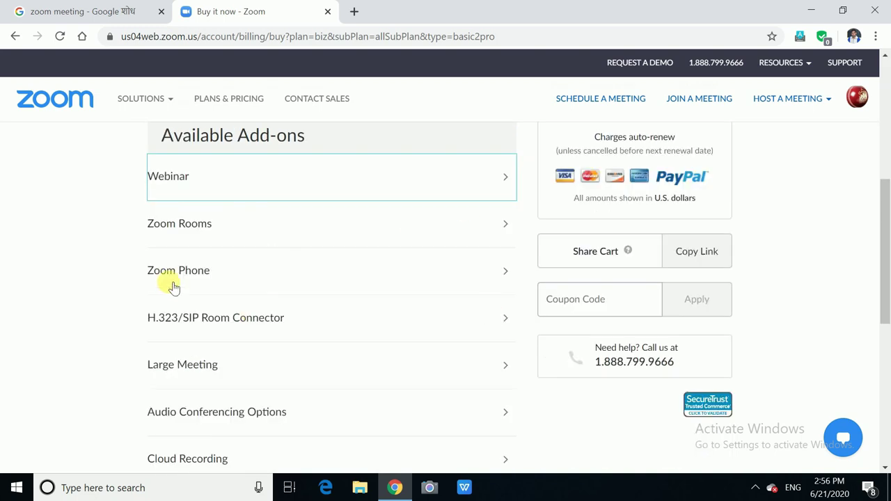
pyautogui.click(508, 227)
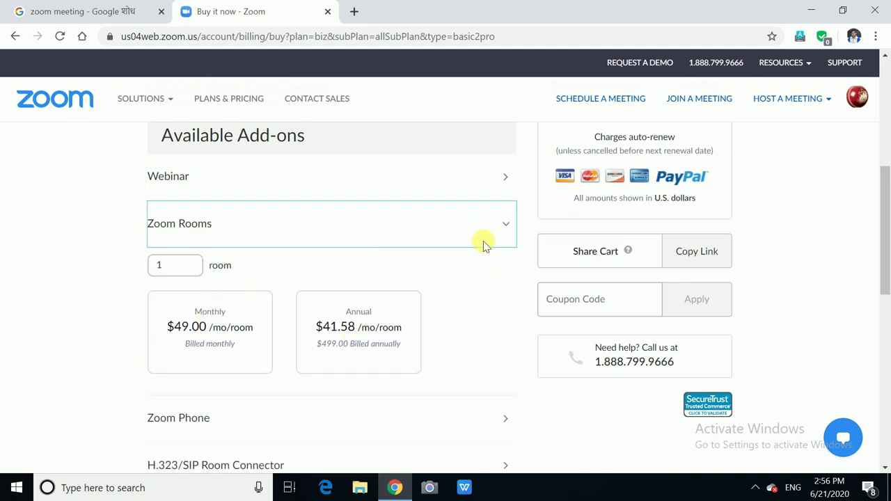
pyautogui.click(509, 223)
pyautogui.scroll(-1, 445, 307)
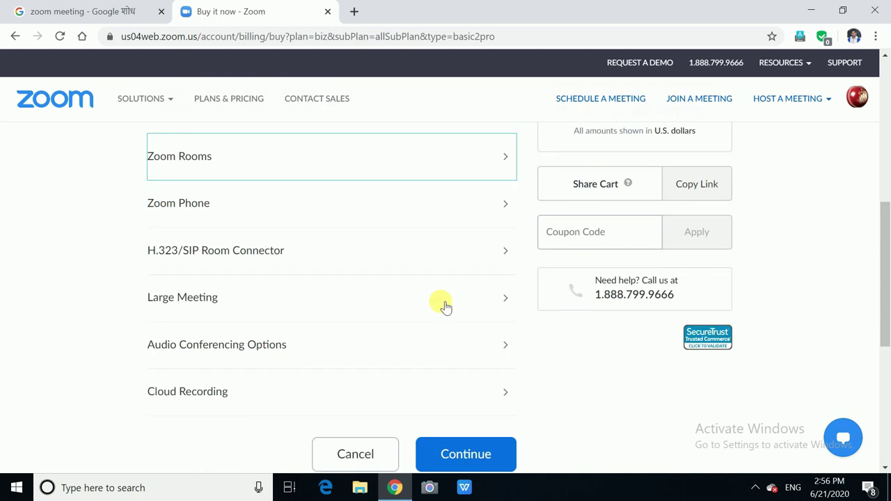
pyautogui.scroll(-1, 446, 306)
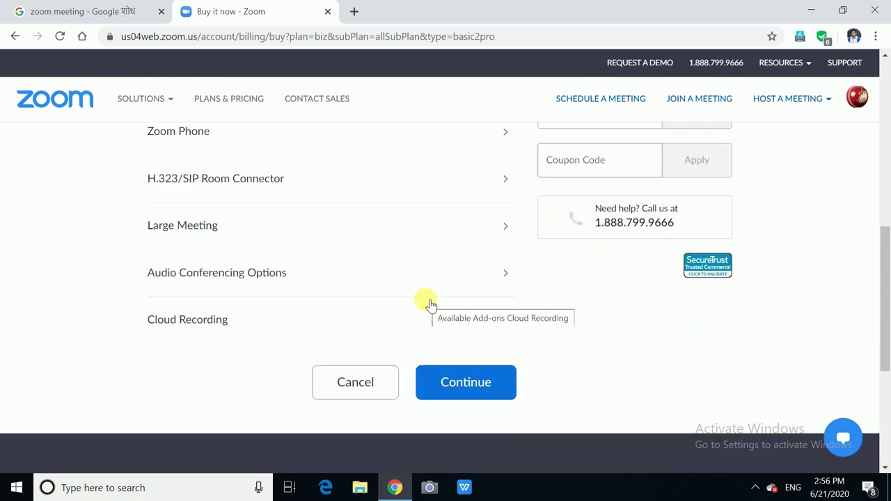
pyautogui.click(506, 323)
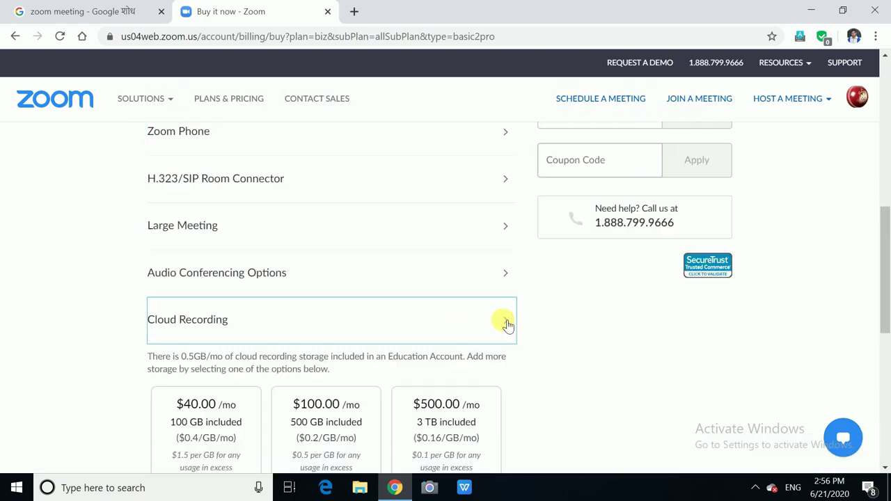
pyautogui.scroll(-4, 473, 352)
pyautogui.scroll(2, 456, 287)
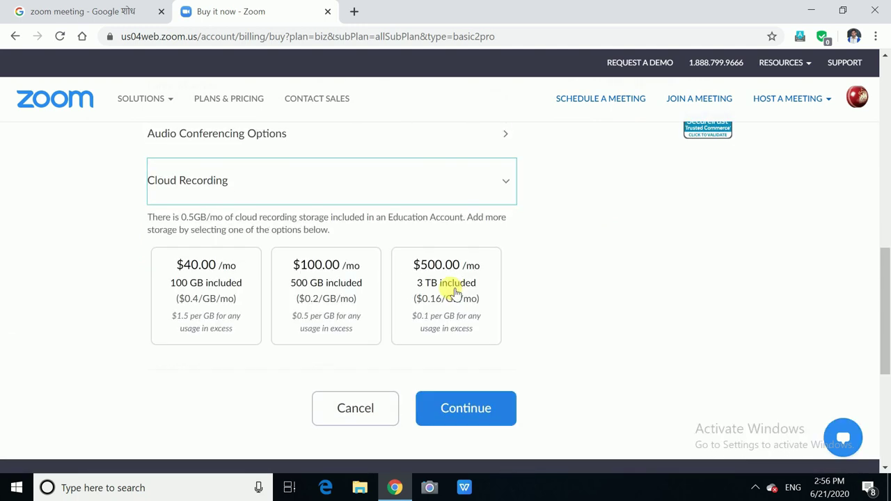
pyautogui.scroll(4, 523, 332)
# Step: Go back from the checkout through Plans and Pricing to the My Profile page
pyautogui.hotkey('alt', 'Left')
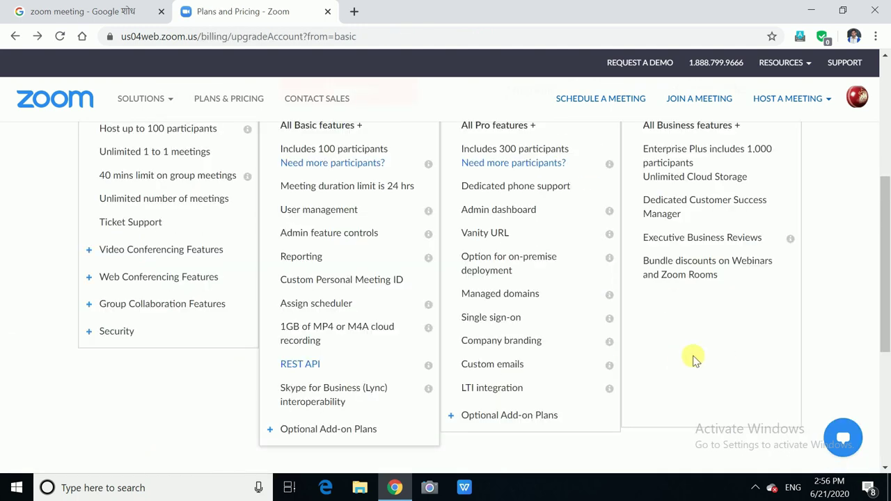
pyautogui.scroll(2, 693, 357)
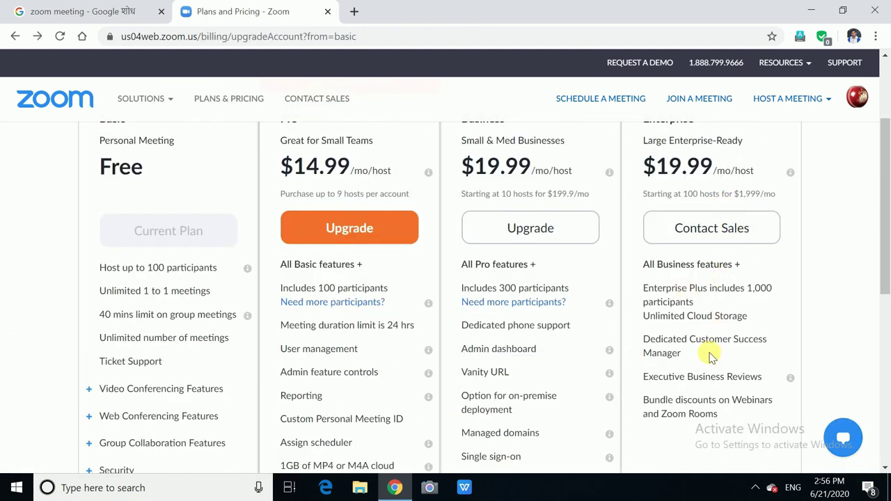
pyautogui.scroll(2, 710, 356)
pyautogui.hotkey('alt', 'Left')
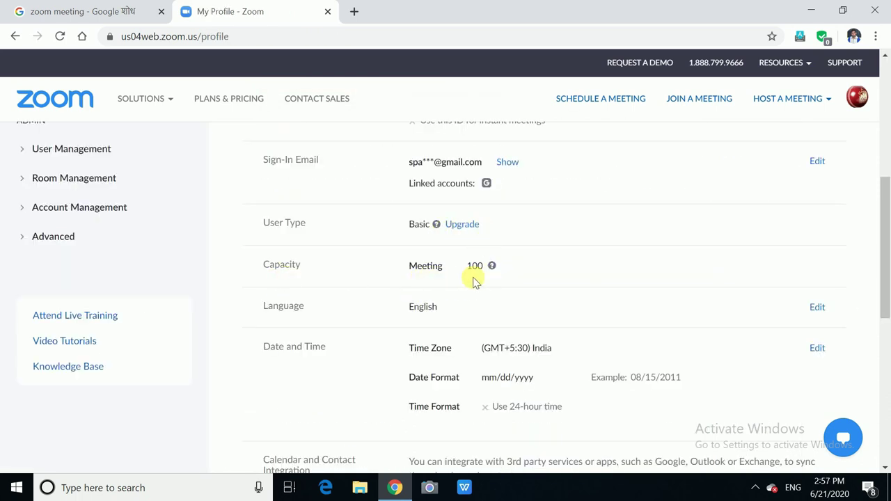
# Step: Open Meetings to see the empty Upcoming Meetings list
pyautogui.scroll(-1, 570, 277)
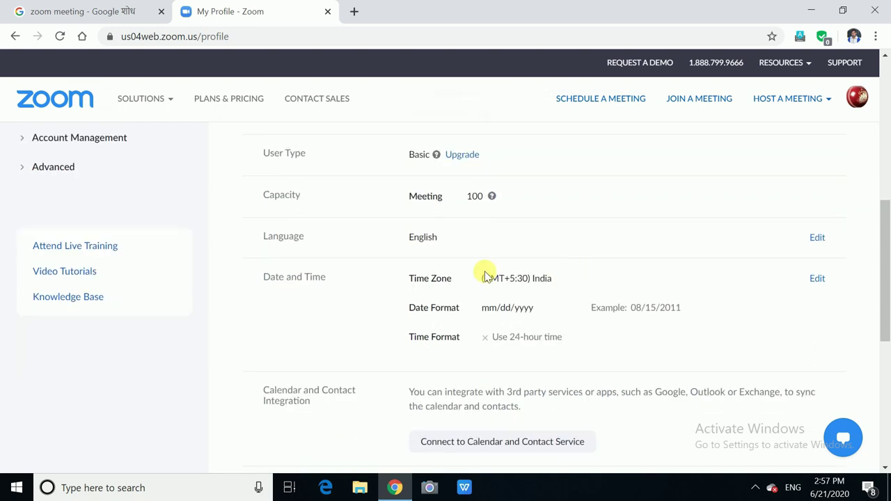
pyautogui.scroll(-1, 589, 278)
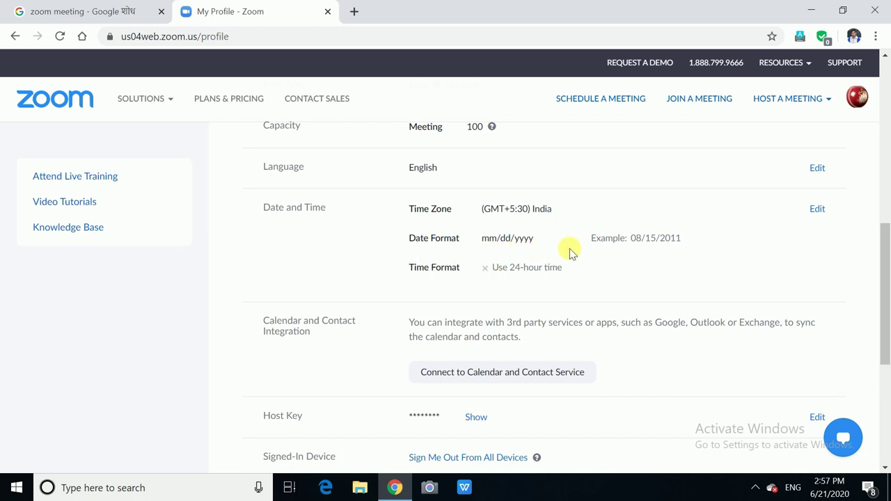
pyautogui.scroll(-1, 567, 332)
pyautogui.scroll(10, 593, 342)
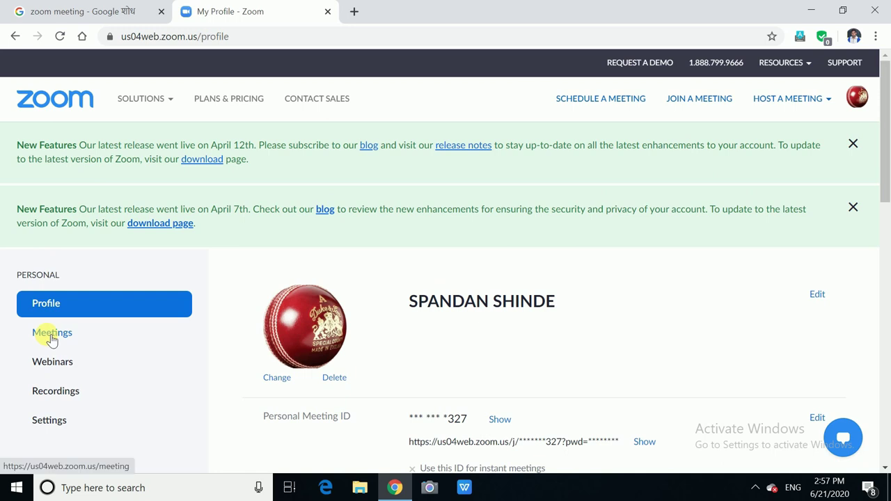
pyautogui.click(50, 337)
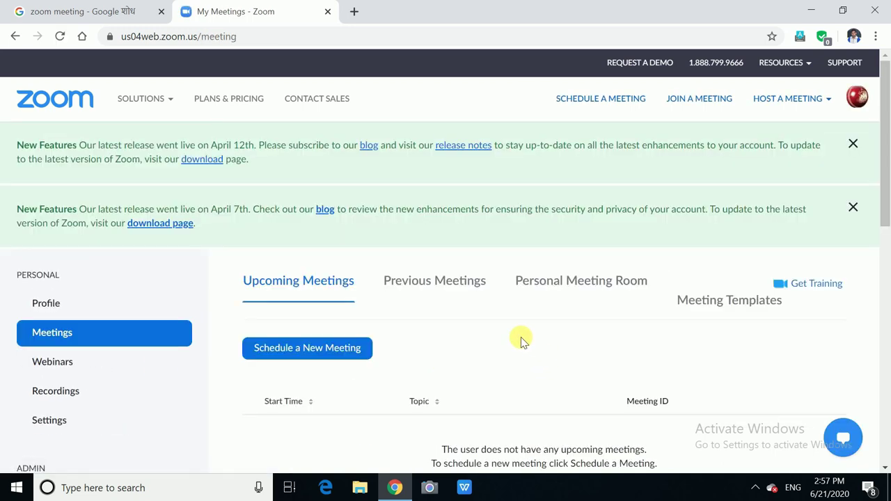
pyautogui.scroll(-1, 523, 341)
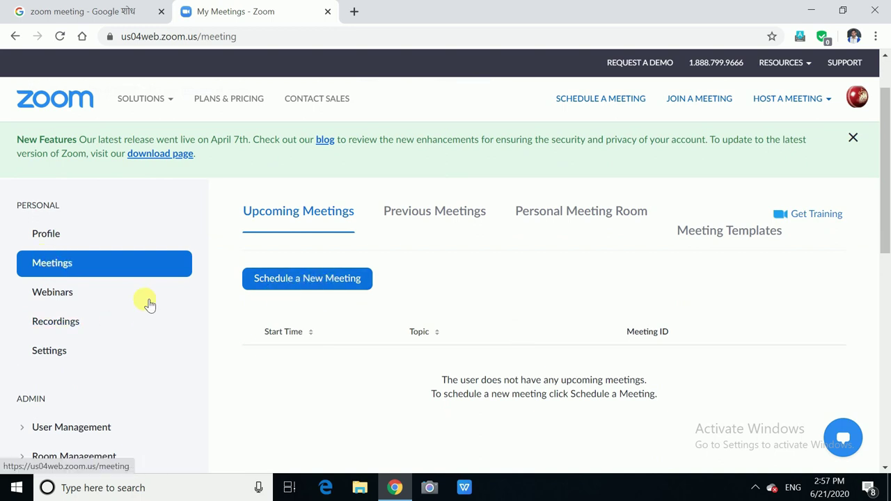
# Step: Start scheduling a new meeting titled 'OFFICERS MEETING FOR PLAN'
pyautogui.click(307, 284)
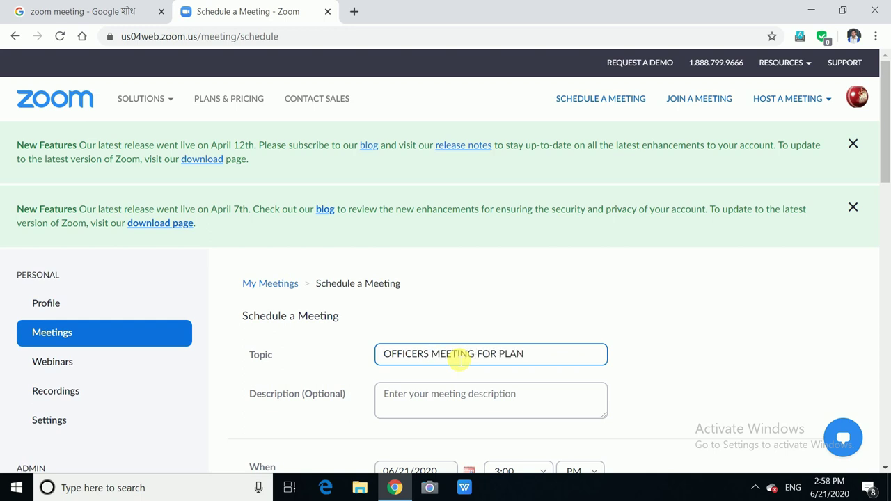
pyautogui.scroll(-3, 474, 353)
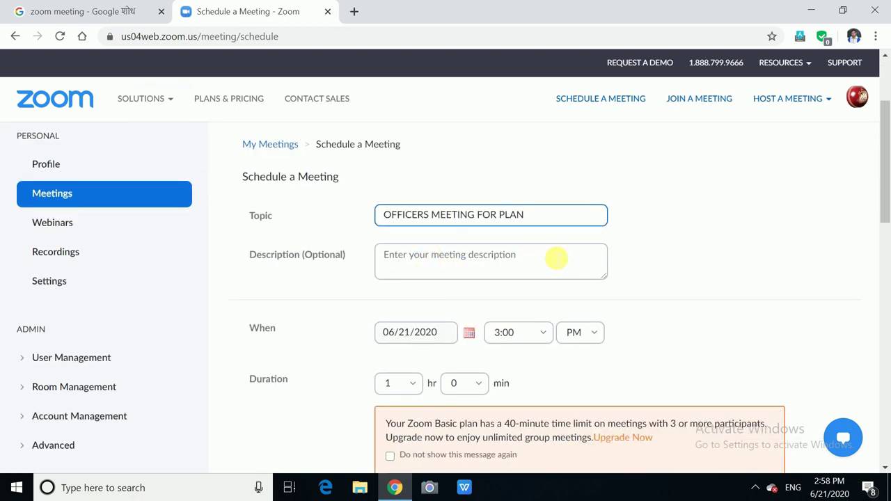
pyautogui.scroll(-1, 515, 260)
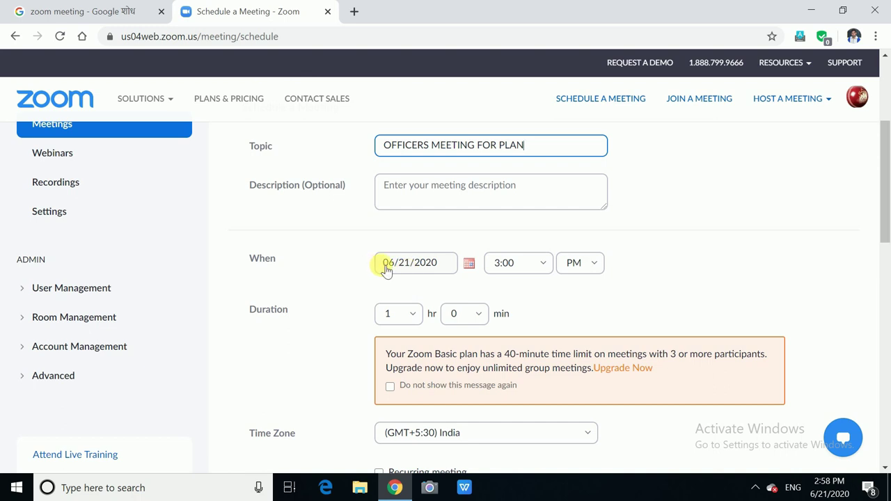
# Step: Set the meeting date to 06/22/2020 and the start time to 10:00
pyautogui.click(470, 264)
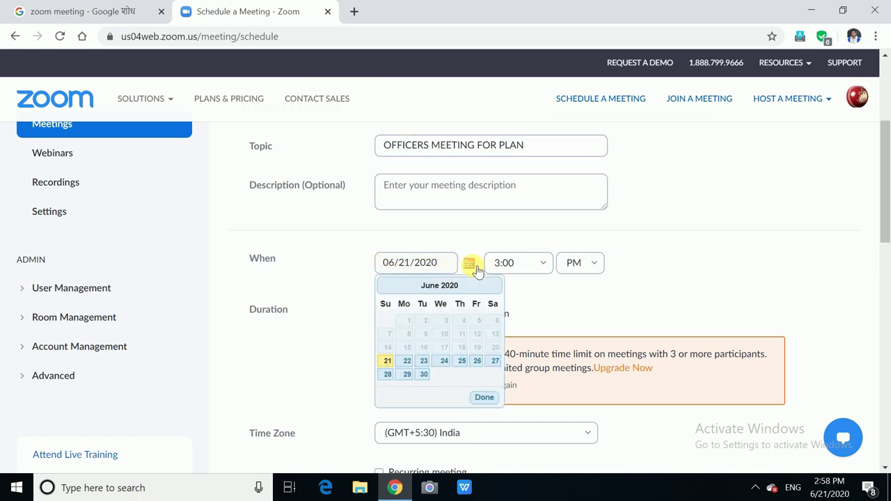
pyautogui.click(407, 362)
pyautogui.click(547, 267)
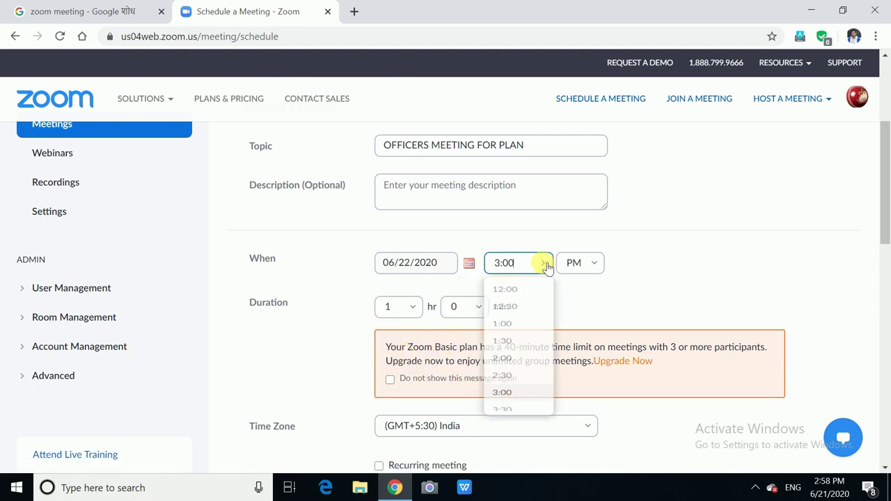
pyautogui.scroll(3, 529, 312)
pyautogui.scroll(-8, 531, 312)
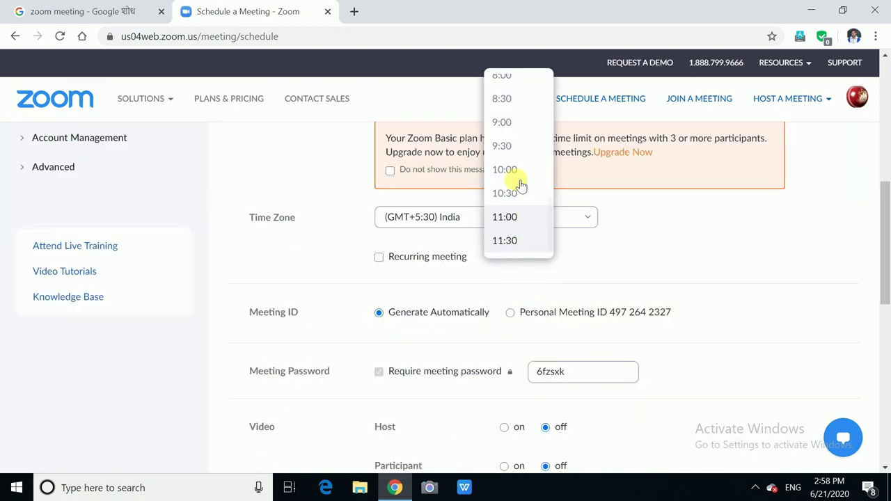
pyautogui.scroll(-5, 513, 209)
pyautogui.scroll(5, 514, 209)
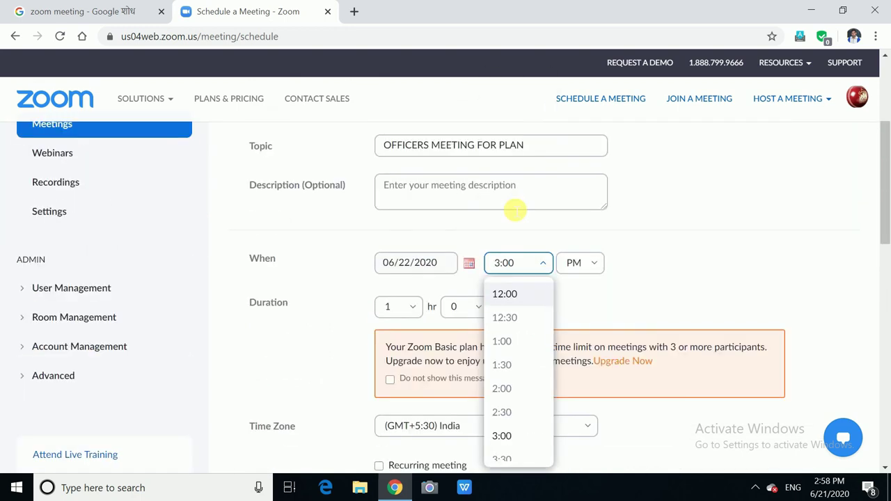
pyautogui.scroll(-4, 519, 362)
pyautogui.scroll(-3, 523, 367)
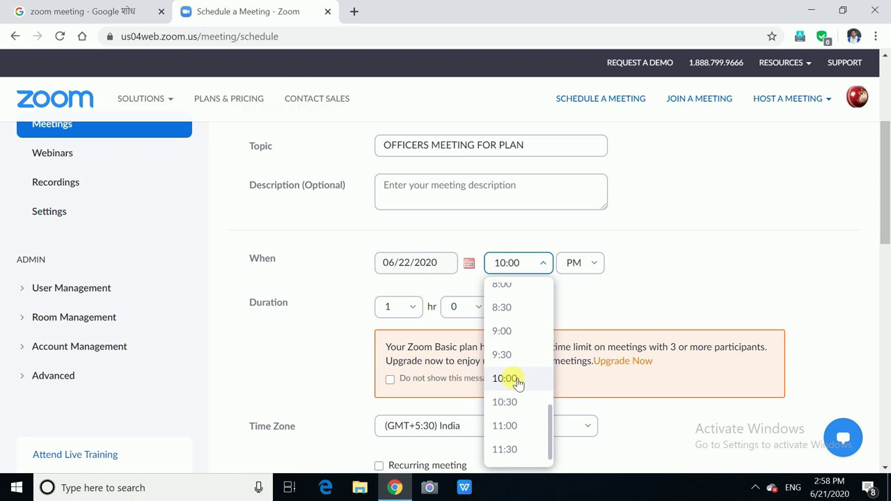
pyautogui.click(505, 379)
# Step: Change the start time from PM to AM
pyautogui.scroll(-1, 608, 219)
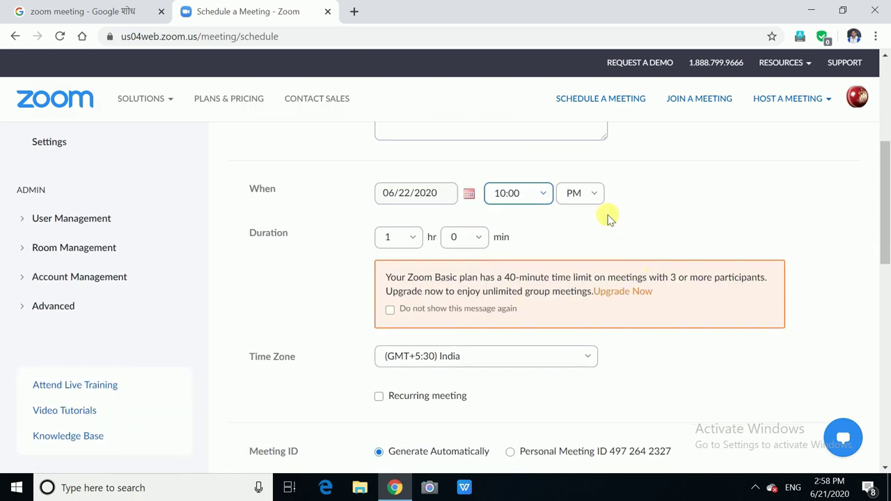
pyautogui.click(593, 195)
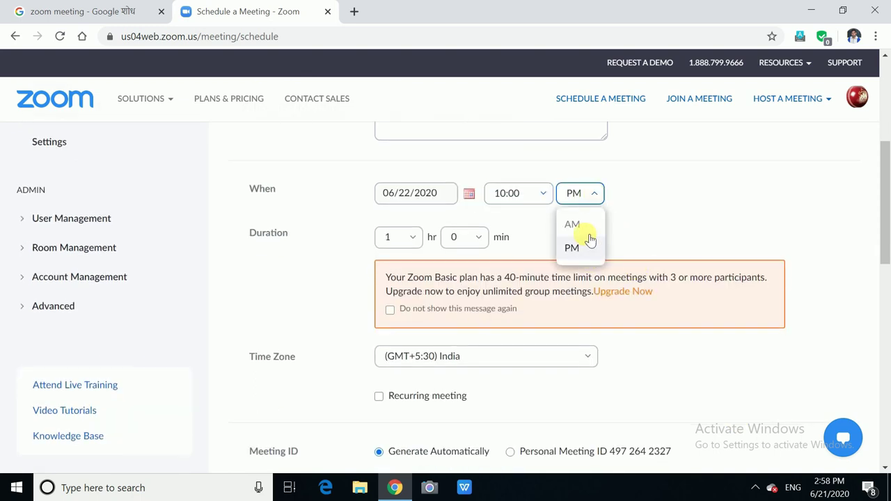
pyautogui.click(579, 225)
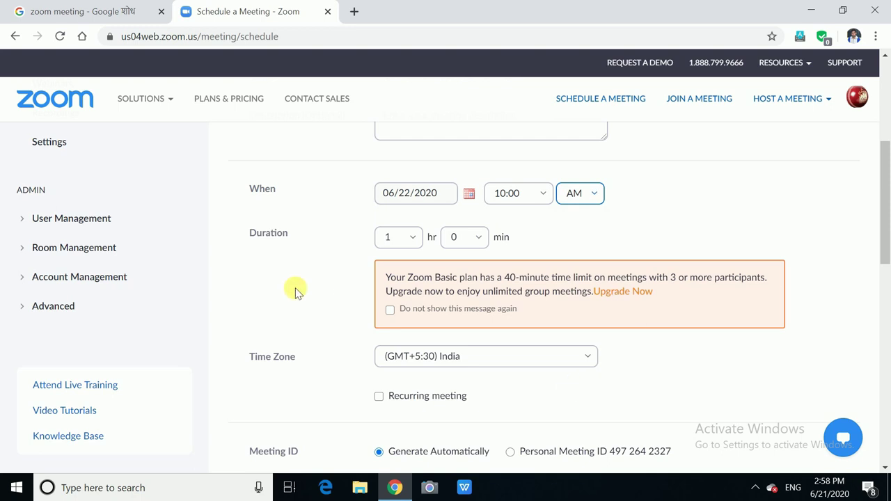
pyautogui.click(415, 237)
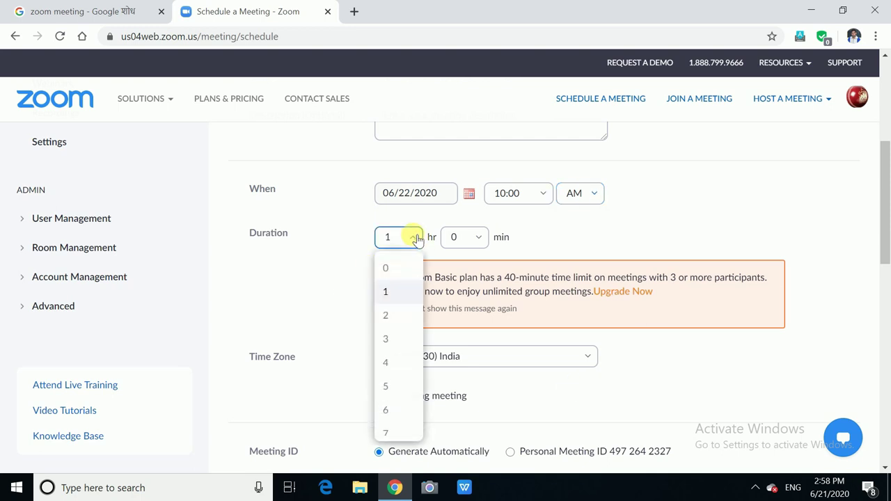
# Step: Set the duration to 3 hr 30 min, keeping the (GMT+5:30) India time zone
pyautogui.click(389, 339)
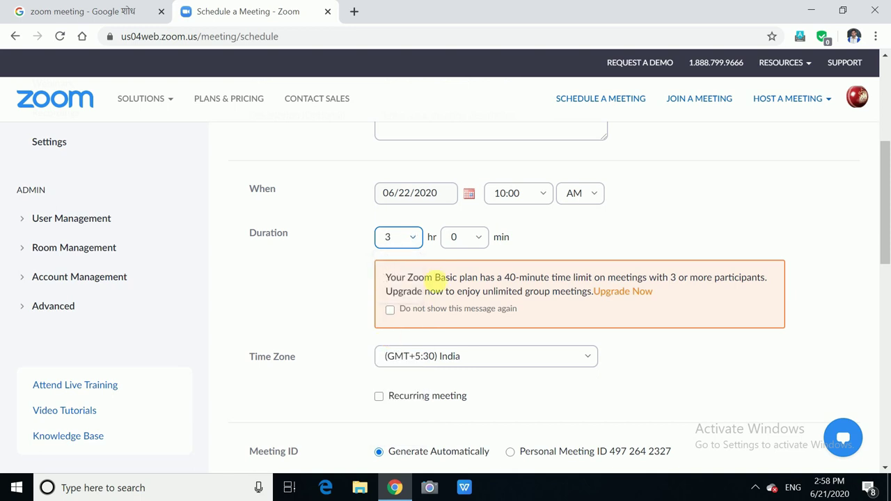
pyautogui.click(484, 240)
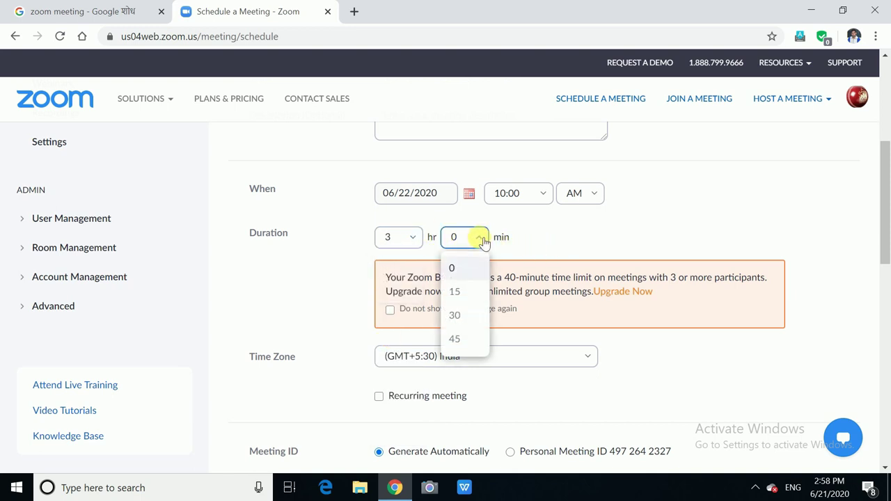
pyautogui.click(460, 315)
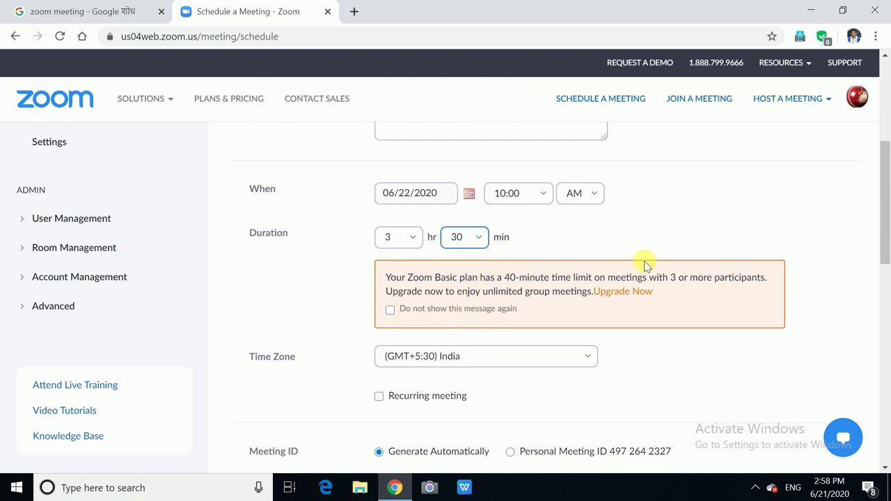
pyautogui.scroll(-3, 681, 320)
pyautogui.click(589, 147)
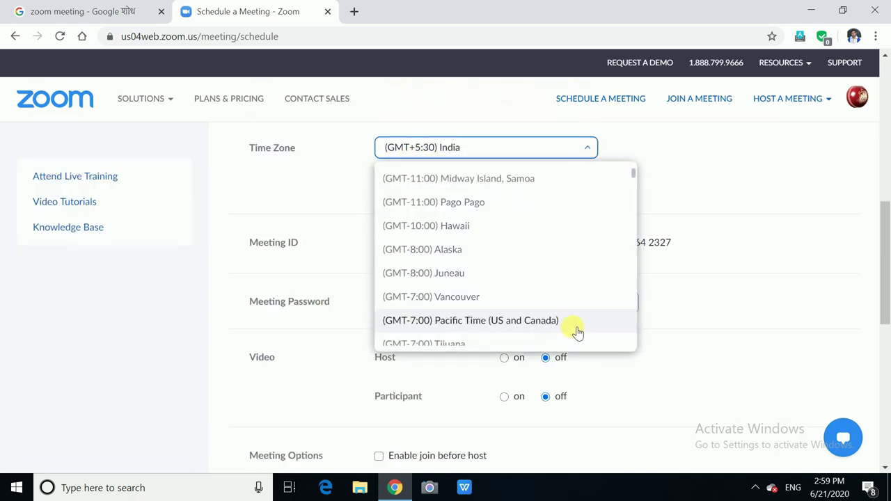
pyautogui.click(728, 160)
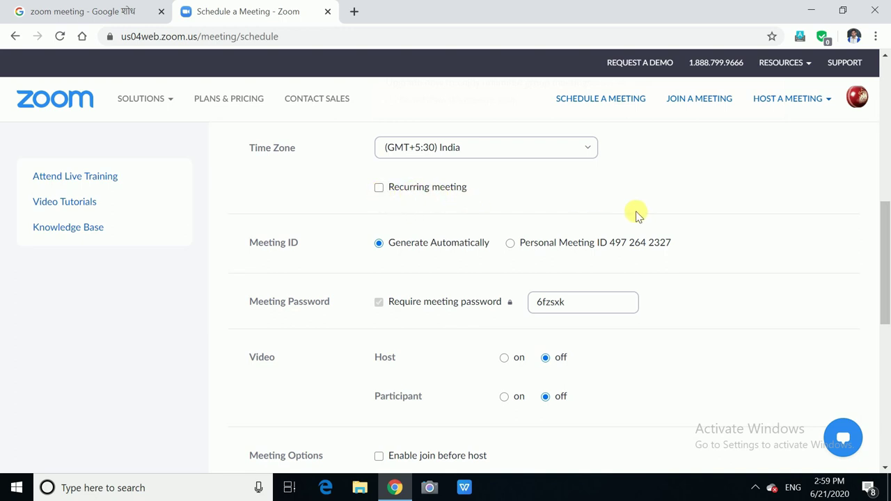
pyautogui.scroll(-1, 759, 244)
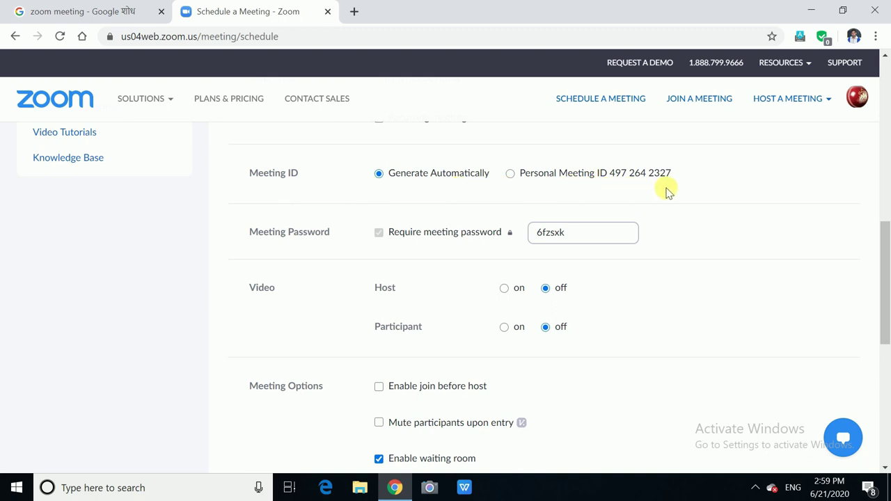
# Step: Use the Personal Meeting ID and replace the meeting password with a custom one
pyautogui.click(510, 174)
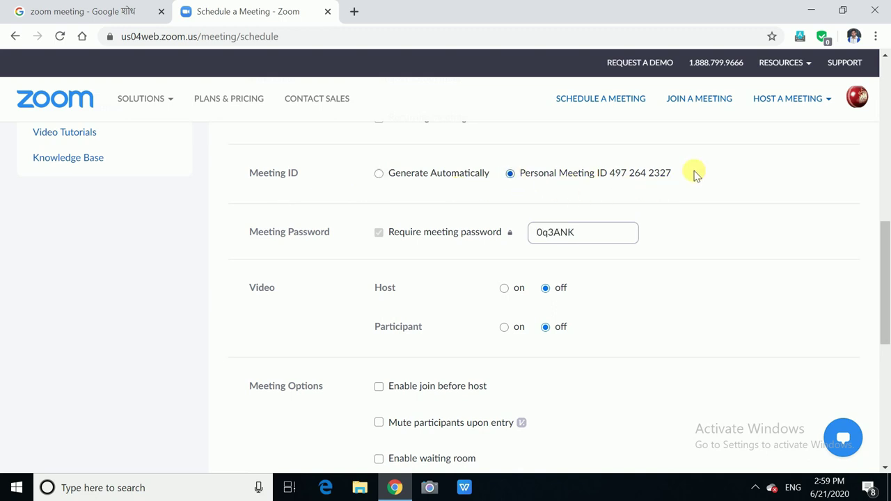
pyautogui.scroll(-1, 676, 271)
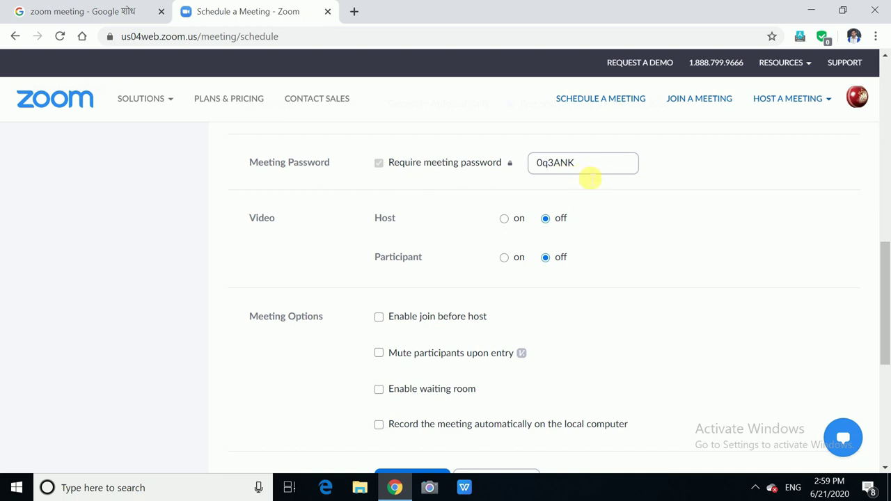
pyautogui.moveTo(588, 174); pyautogui.dragTo(516, 172)
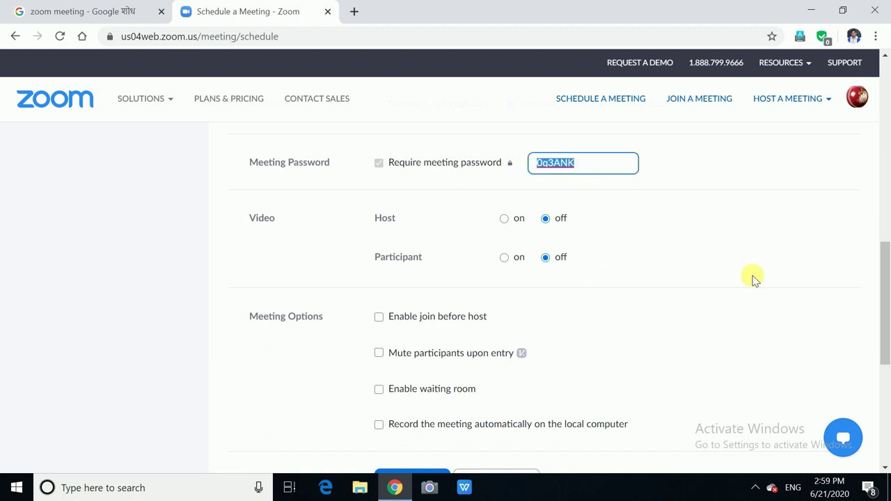
pyautogui.write('1234')
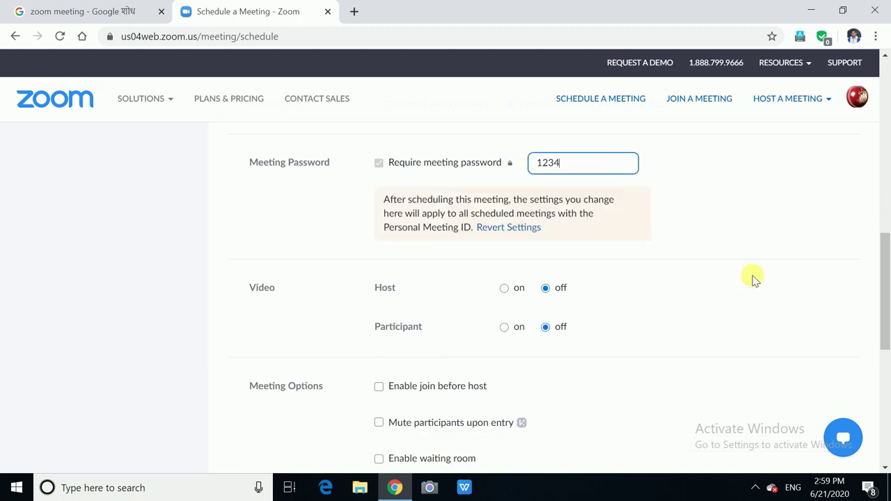
pyautogui.scroll(-1, 756, 281)
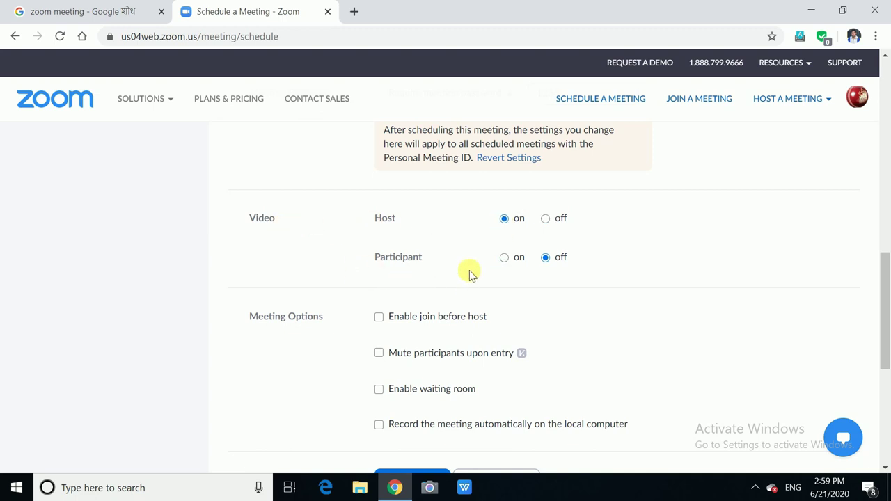
# Step: Disable the waiting room and save the scheduled meeting
pyautogui.scroll(-2, 587, 313)
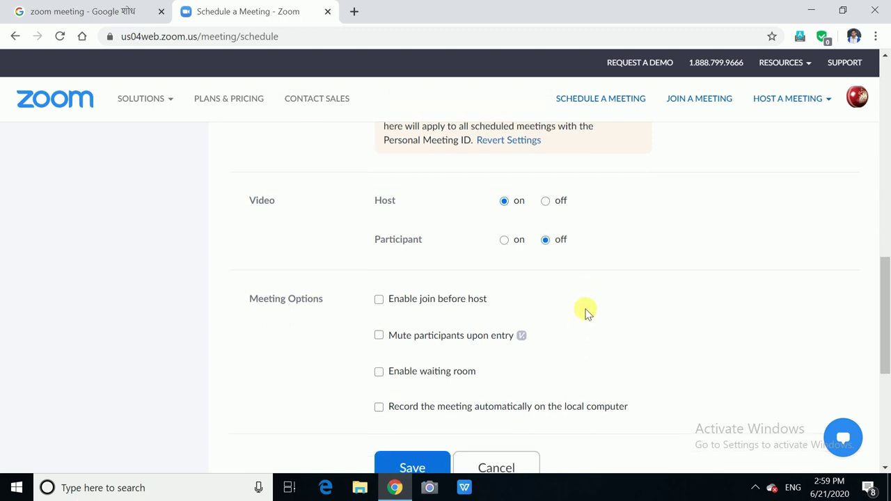
pyautogui.scroll(-1, 587, 312)
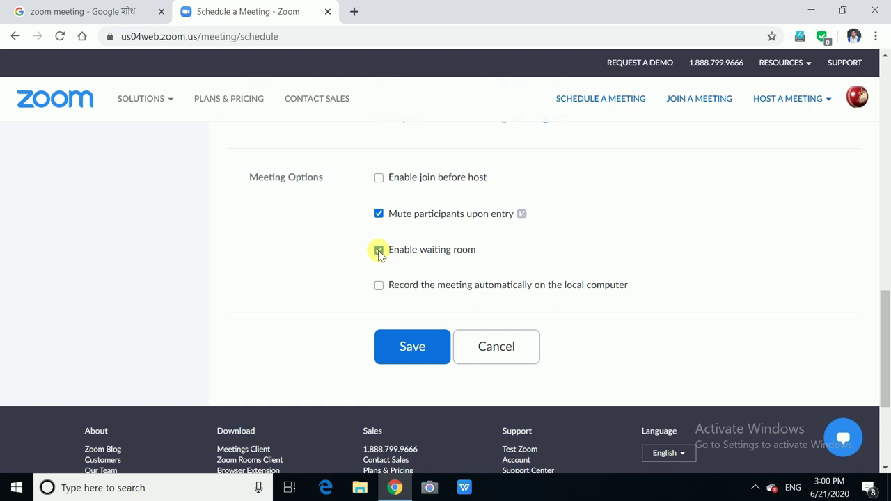
pyautogui.click(379, 251)
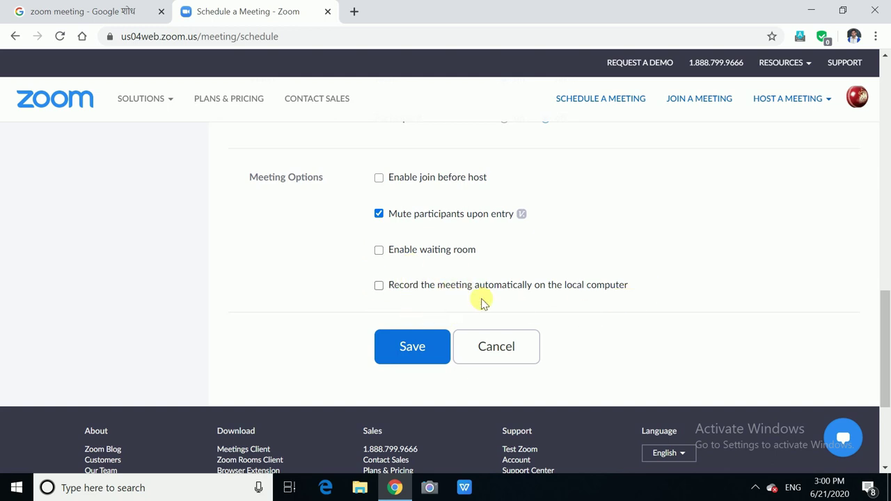
pyautogui.click(405, 349)
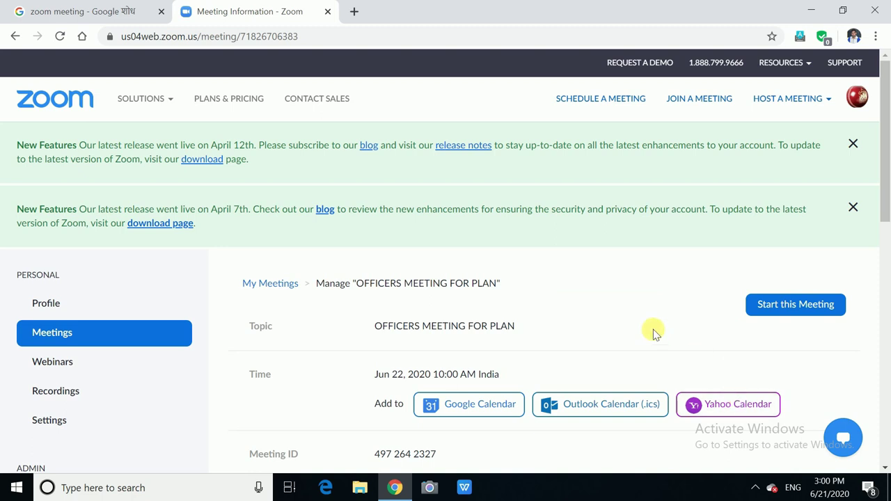
# Step: Copy the full meeting invitation with join link, meeting ID and password
pyautogui.scroll(-4, 655, 334)
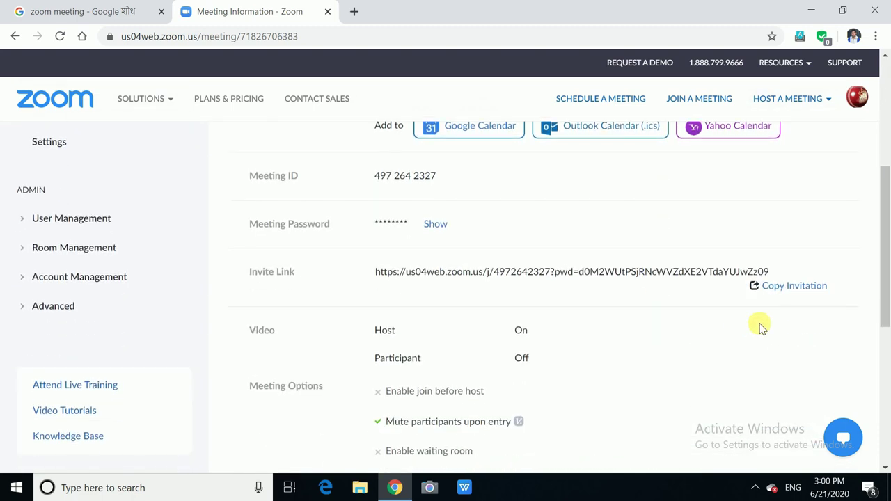
pyautogui.scroll(4, 638, 326)
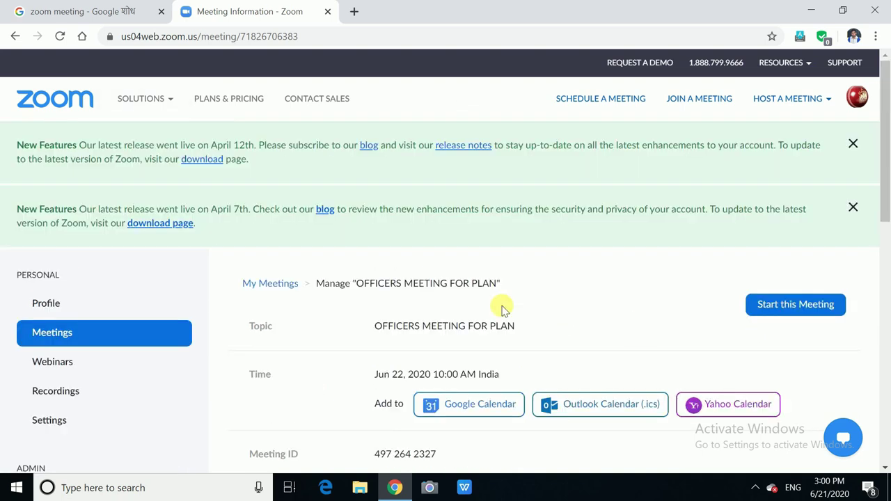
pyautogui.scroll(-2, 567, 338)
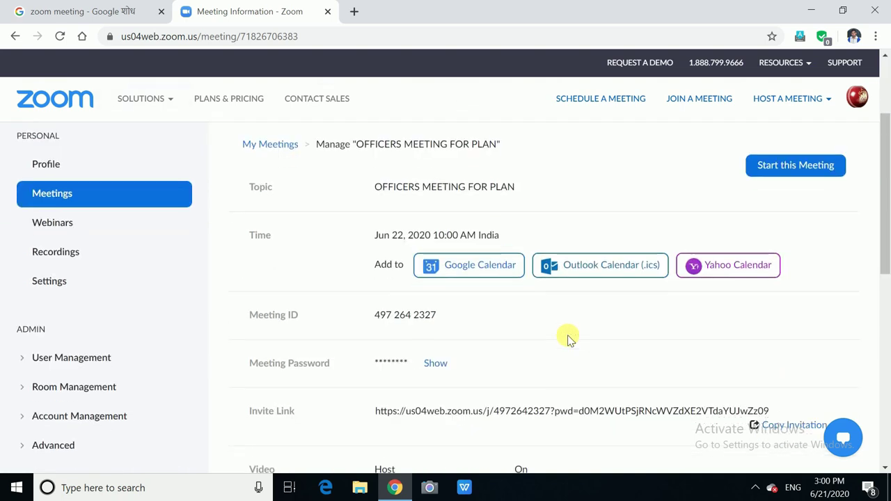
pyautogui.scroll(-5, 569, 338)
pyautogui.scroll(2, 686, 339)
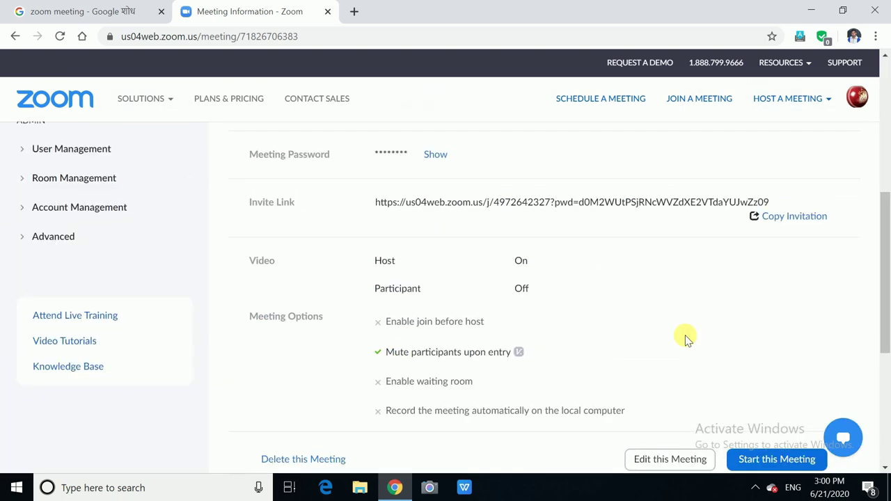
pyautogui.click(796, 216)
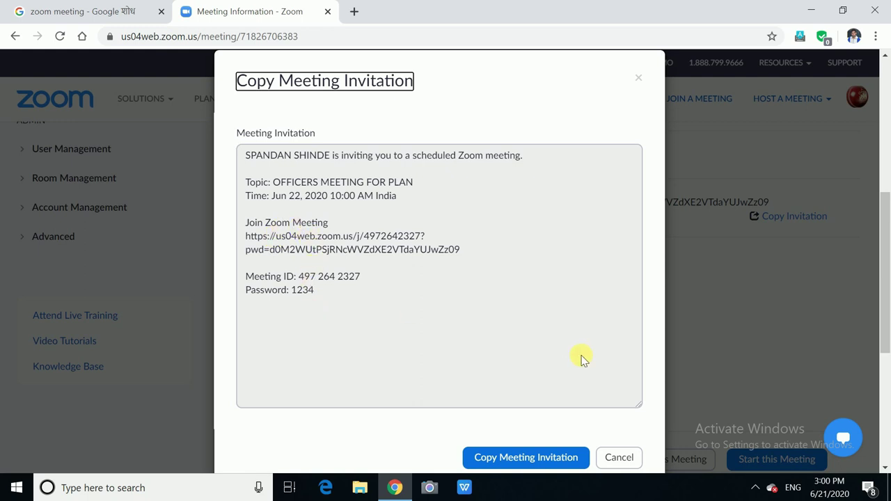
pyautogui.scroll(-1, 504, 364)
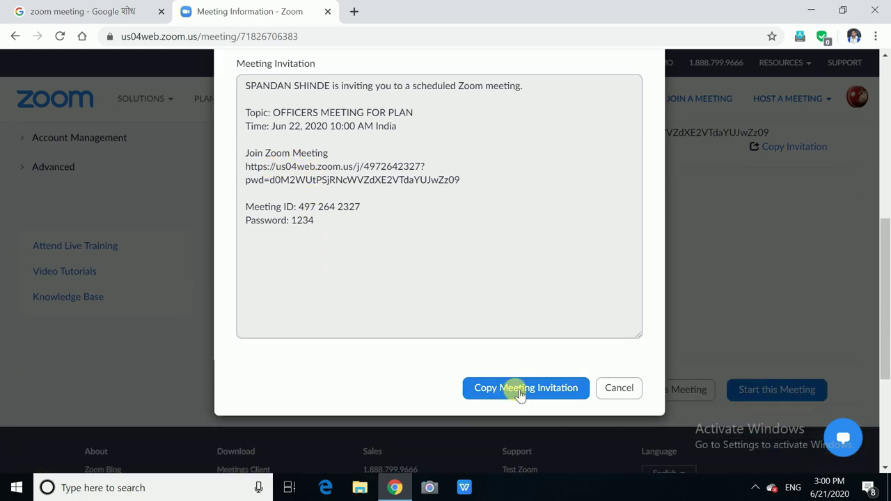
pyautogui.click(516, 390)
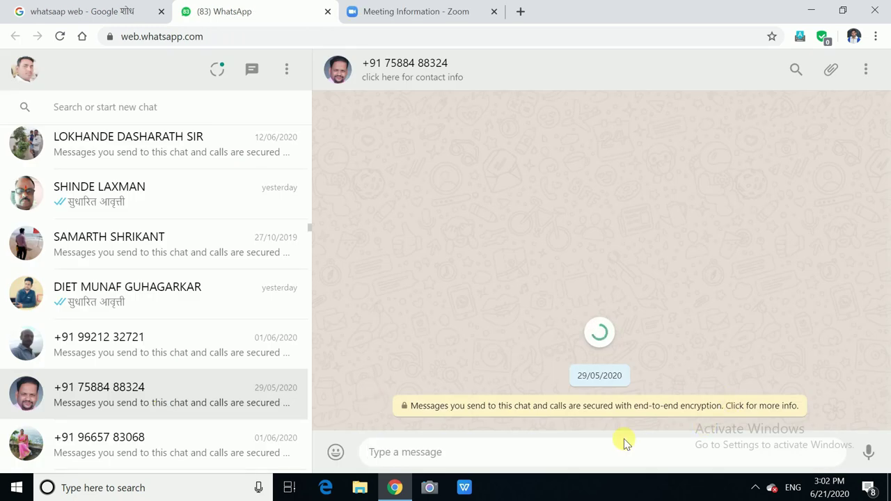
# Step: Paste the invitation into the WhatsApp chat, then close the Zoom meeting tab
pyautogui.click(460, 453)
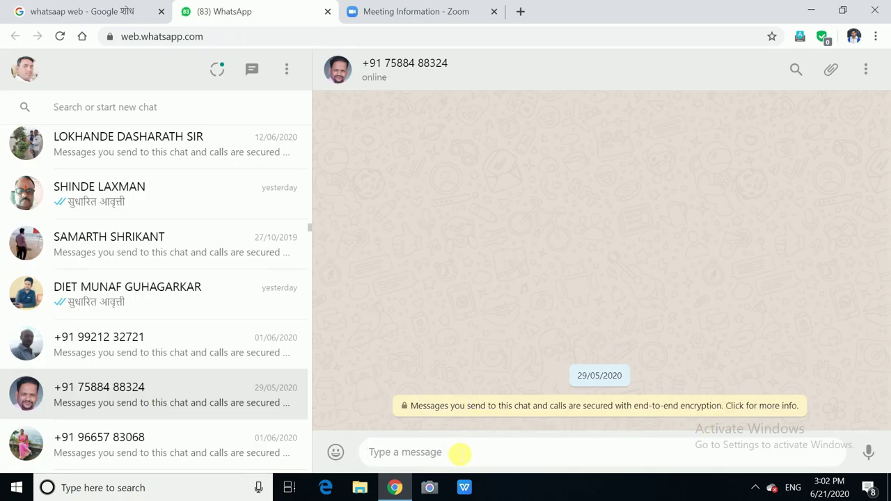
pyautogui.hotkey('ctrl', 'v')
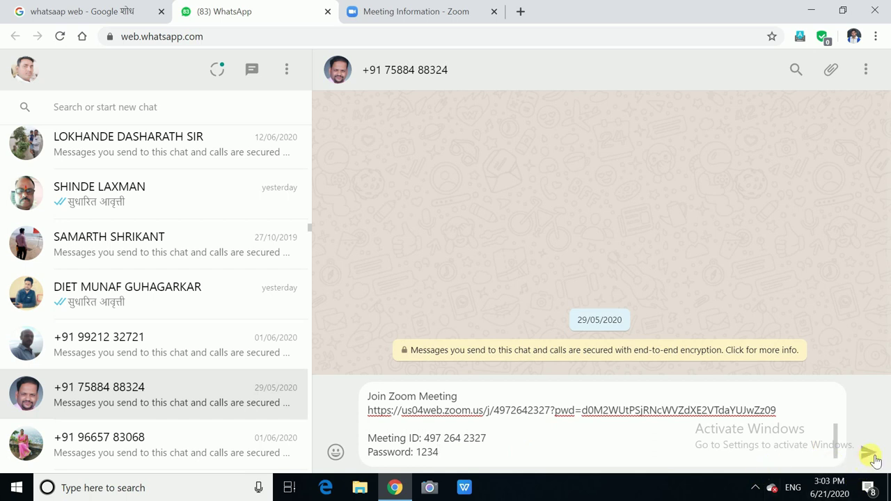
pyautogui.hotkey('ctrl', 'Tab')
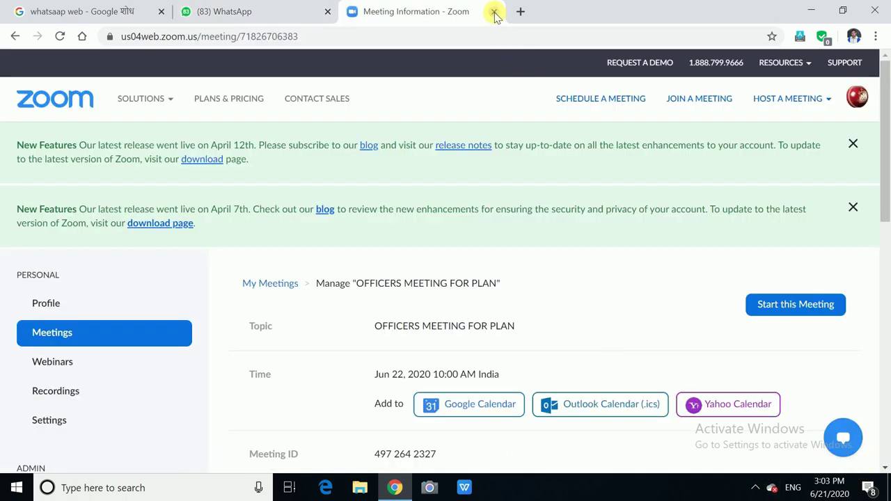
pyautogui.click(495, 14)
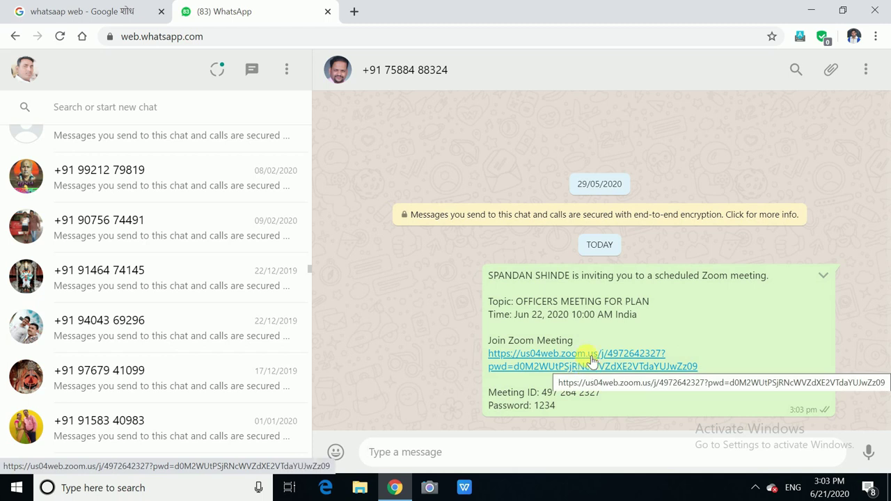
# Step: Launch the meeting from the shared WhatsApp join link in the Zoom app and join with computer audio
pyautogui.click(589, 362)
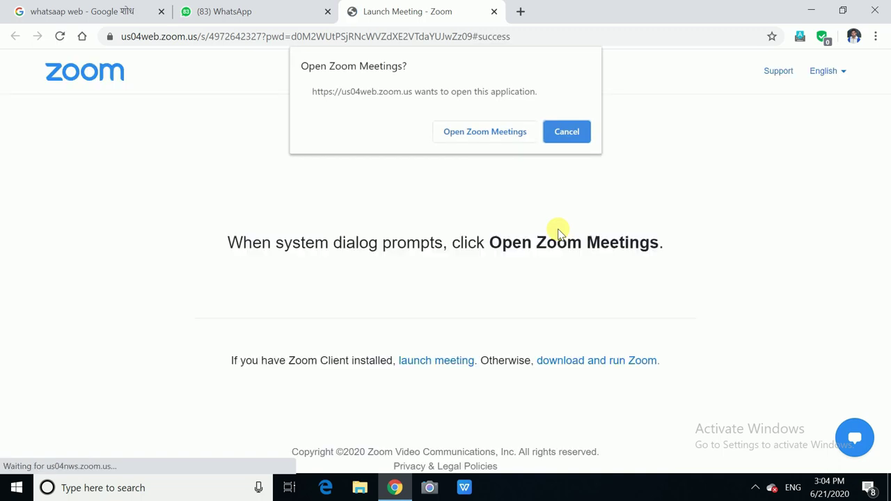
pyautogui.click(484, 133)
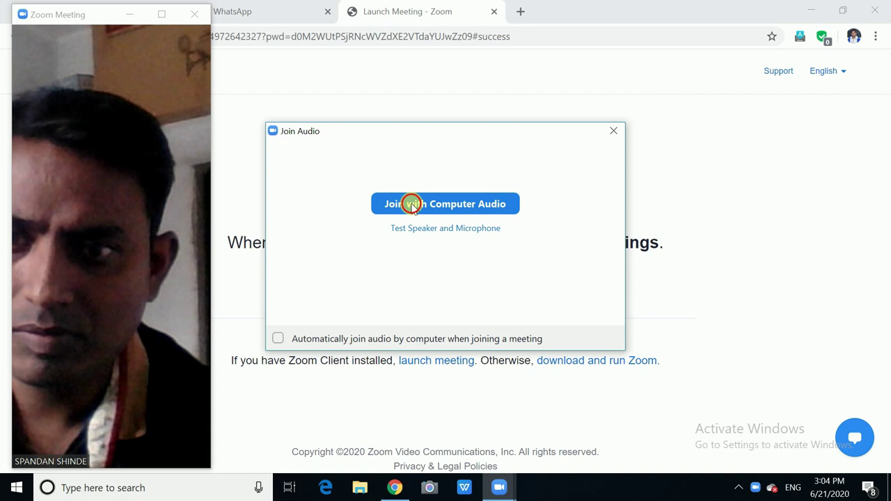
pyautogui.click(409, 203)
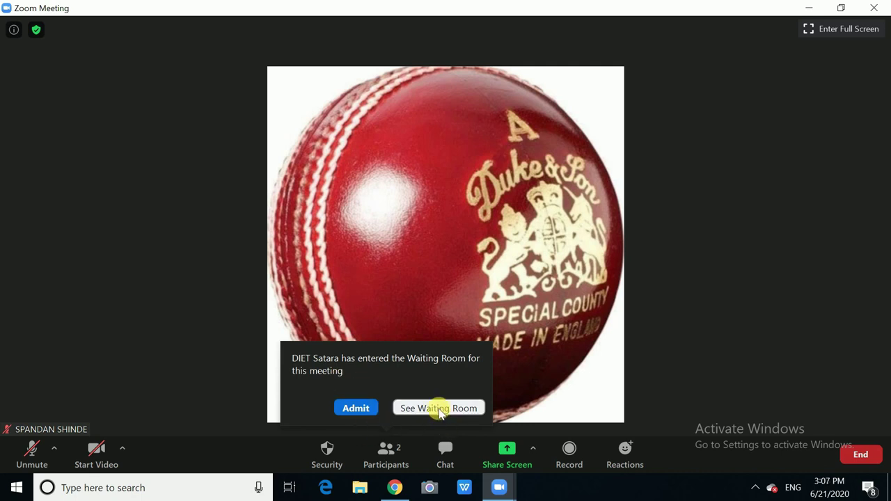
# Step: Admit the waiting participant from the waiting room into the meeting
pyautogui.click(439, 409)
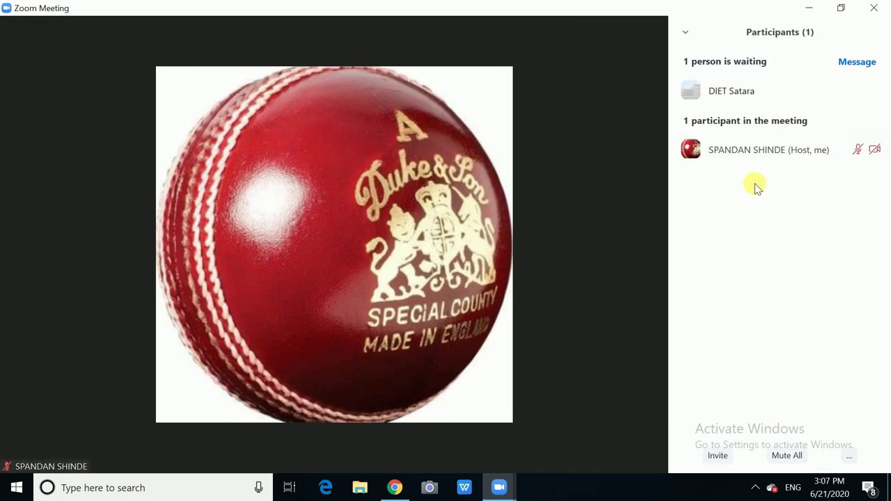
pyautogui.moveTo(804, 96)
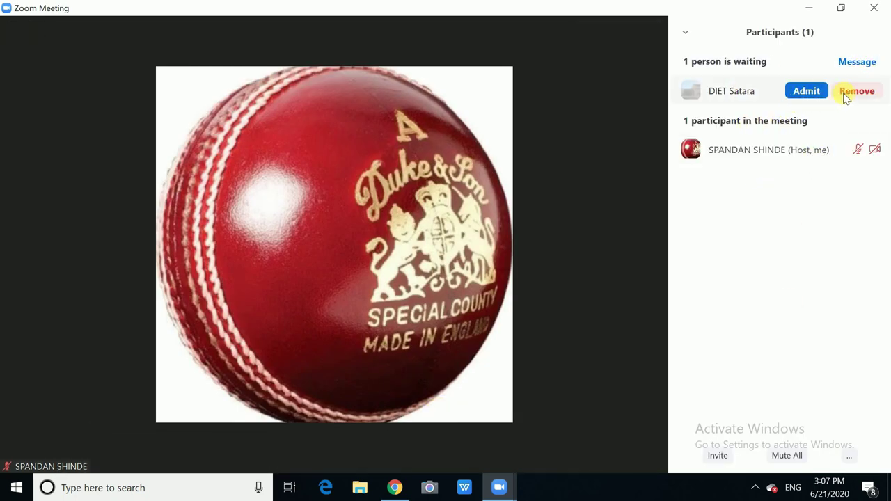
pyautogui.click(806, 93)
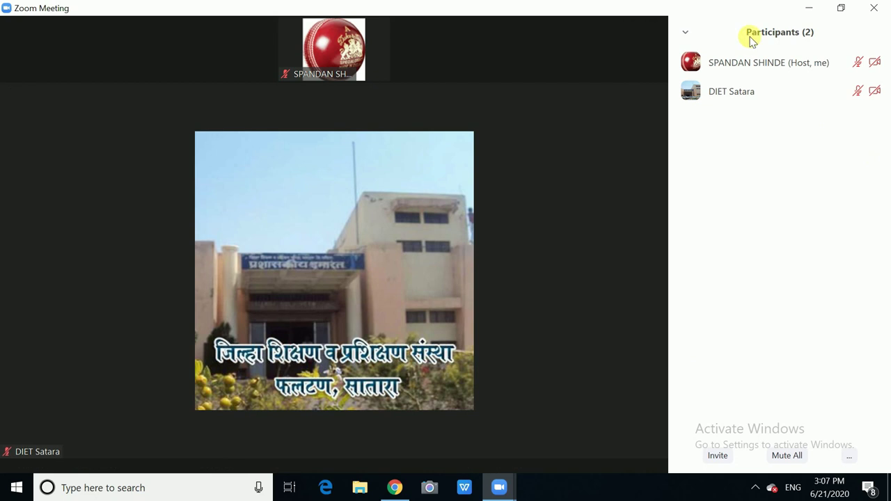
# Step: Show the microphone and speaker choices beside Unmute
pyautogui.moveTo(811, 75)
pyautogui.moveTo(787, 101)
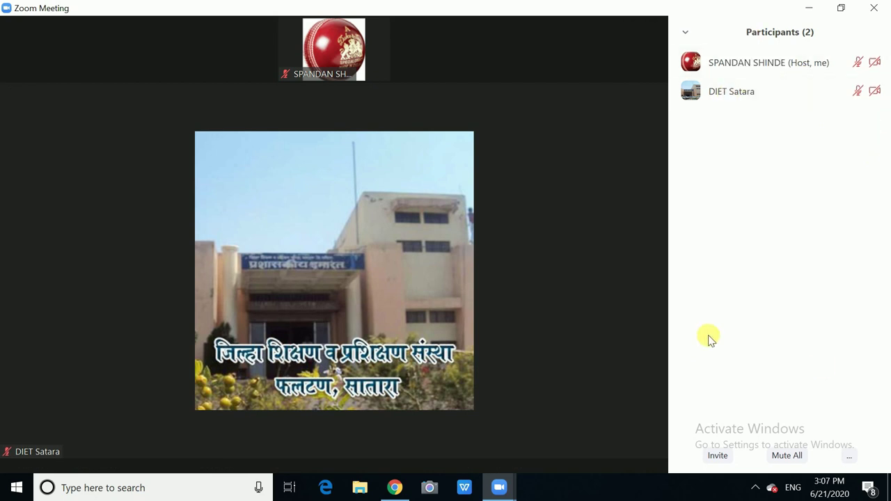
pyautogui.moveTo(261, 339)
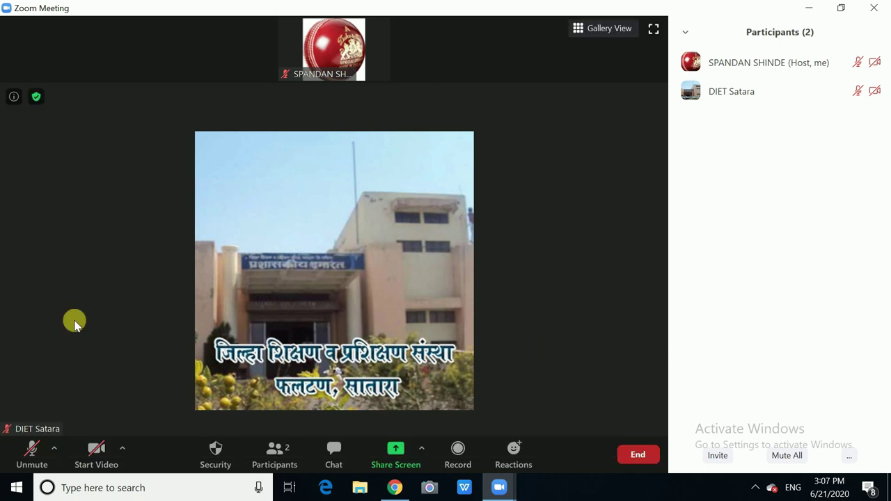
pyautogui.click(55, 449)
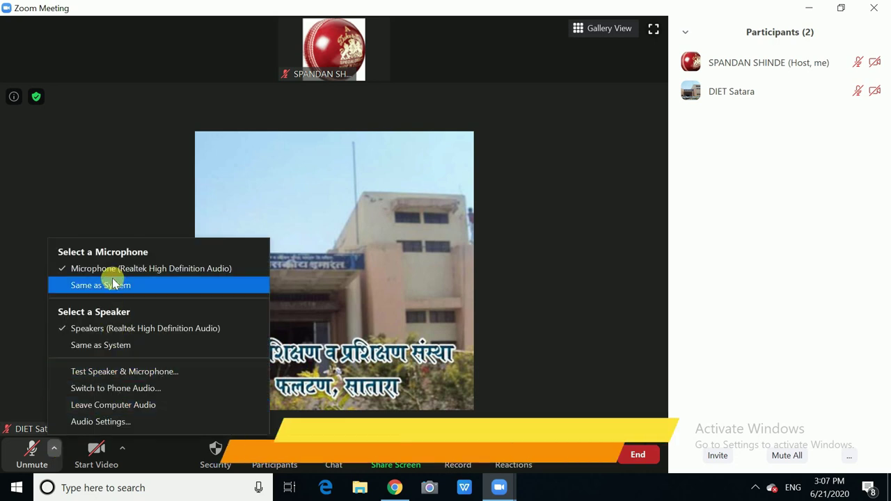